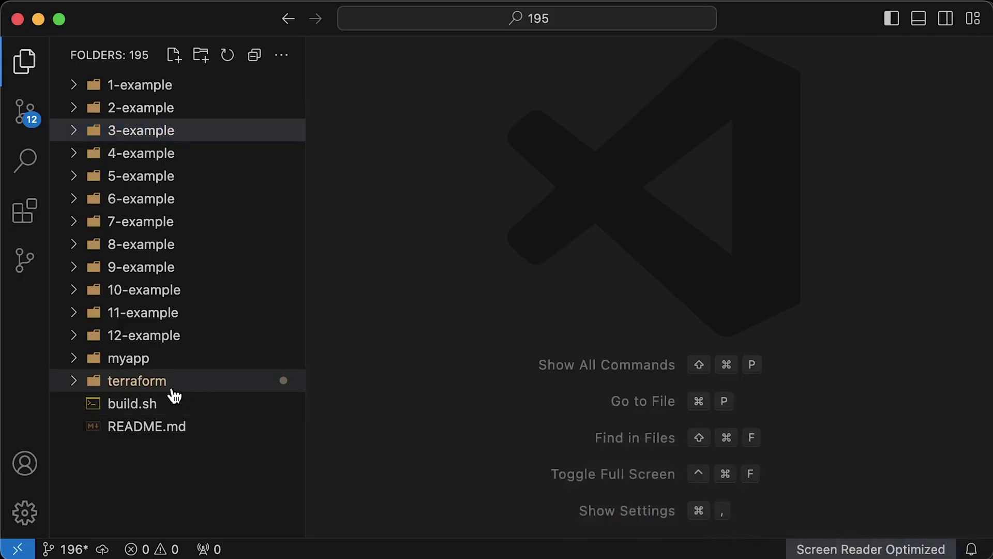
# Step: Create the file 13-pod-Identity-addon.tf inside the terraform folder
pyautogui.click(137, 381)
pyautogui.scroll(-3, 180, 388)
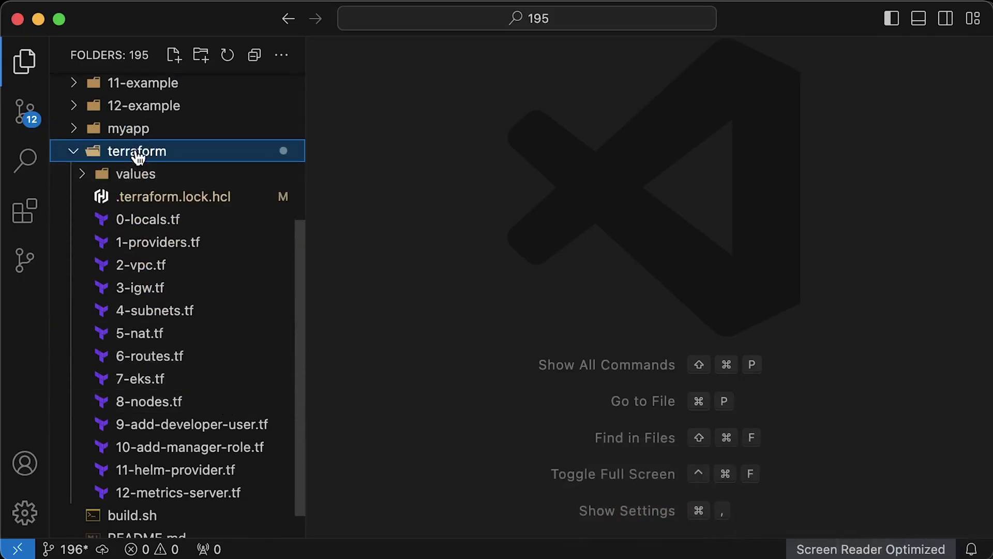
pyautogui.rightClick(137, 151)
pyautogui.click(180, 162)
pyautogui.write('13-pod-Identity-addon.tf')
pyautogui.press('Return')
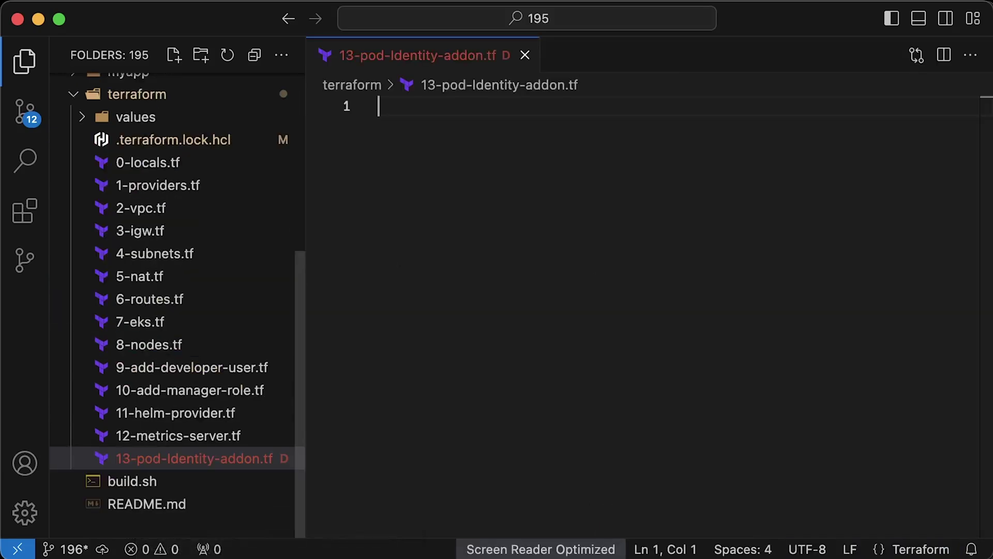
# Step: Add and save the eks-pod-identity-agent v1.2.0-eksbuild.1 addon block, then list its versions
pyautogui.click(24, 60)
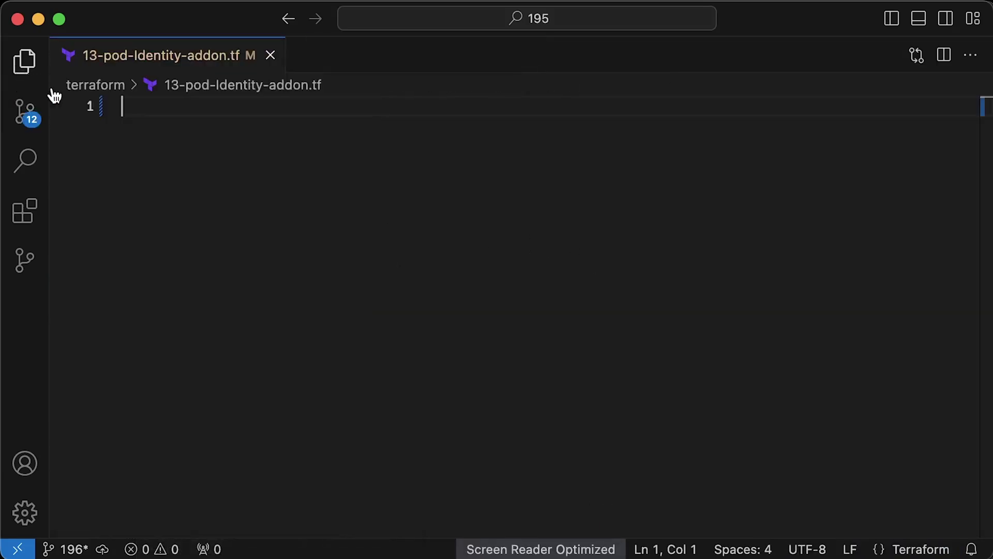
pyautogui.write('resource "aws_eks_addon" "pod_identity" {   cluster_name  = aws_eks_cluster.eks.name   addon_name    = "eks-pod-identity-agent"   addon_version = "v1.2.0-eksbuild.1" }')
pyautogui.press('super+s')
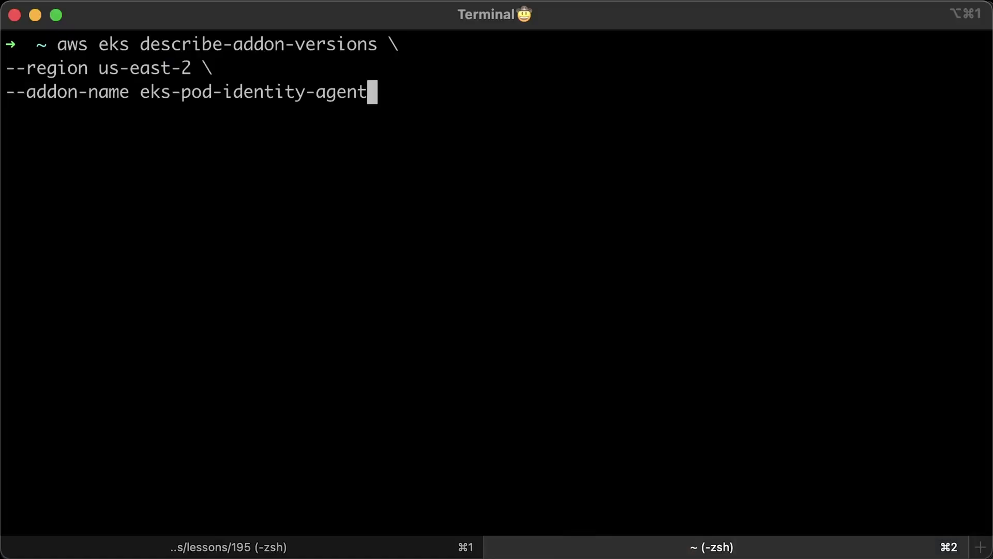
pyautogui.press('Return')
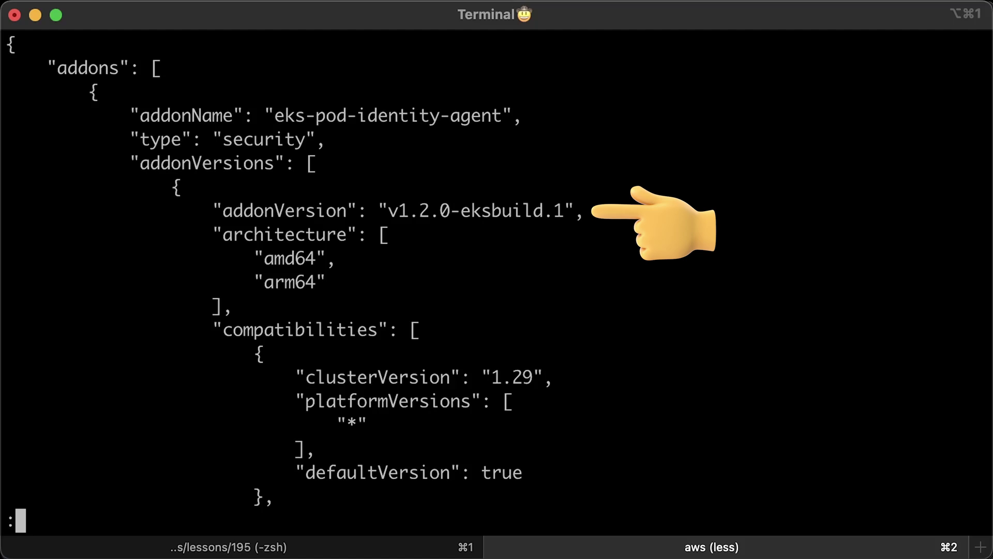
# Step: Run terraform apply, then list kube-system pods in the second terminal tab
pyautogui.write('terraform apply')
pyautogui.press('Return')
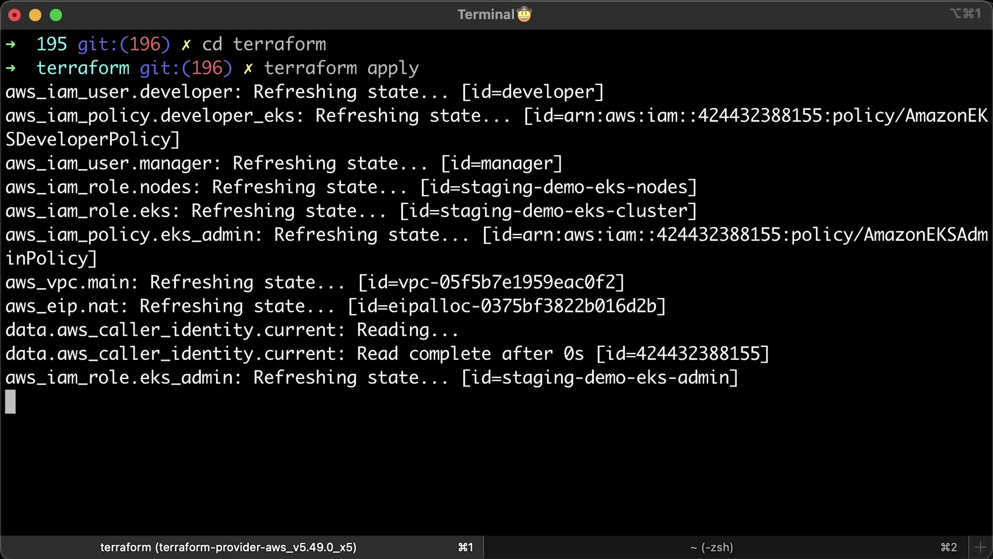
pyautogui.press('super+2')
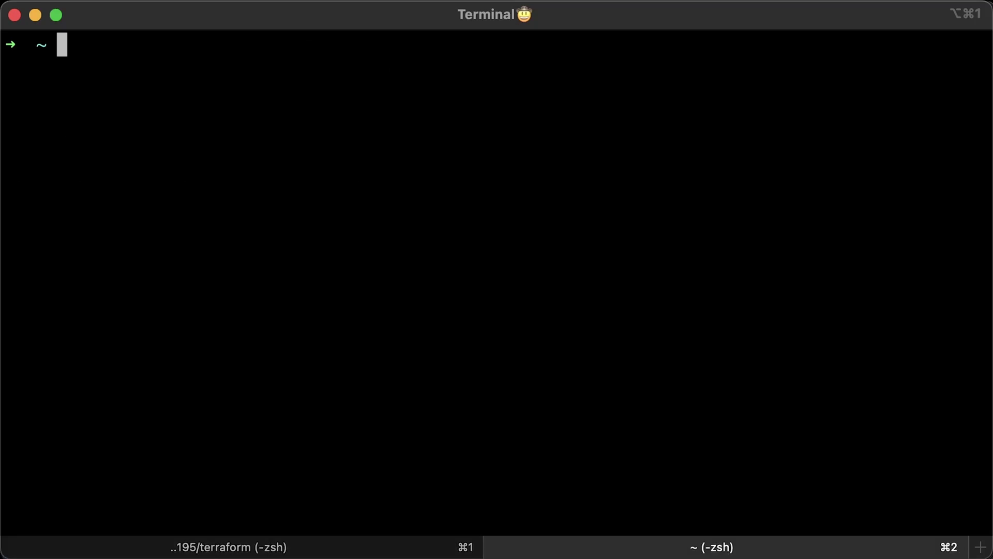
pyautogui.write('kubectl get pods -n kube-system')
pyautogui.press('Return')
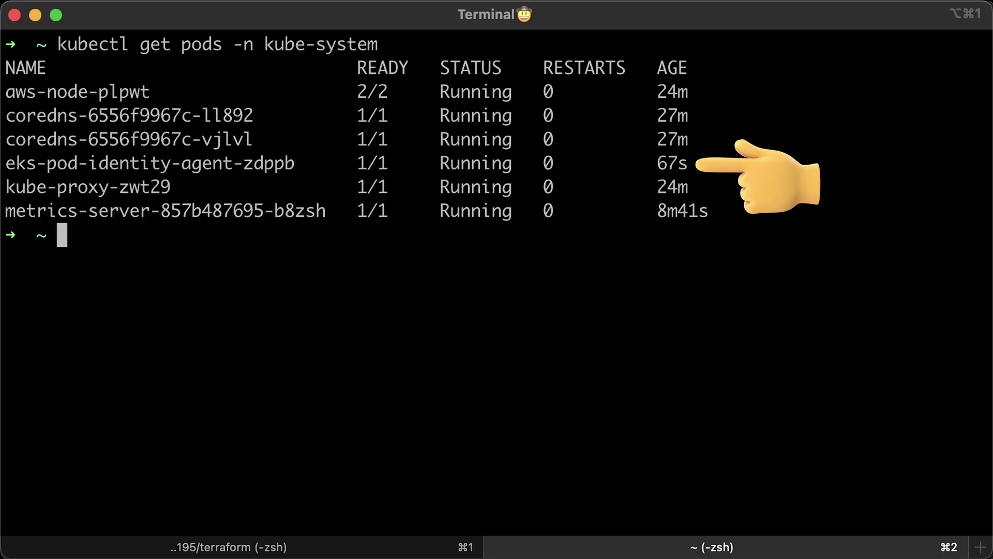
# Step: Confirm the eks-pod-identity-agent daemonset is ready, then start a new terraform file
pyautogui.hotkey('ctrl', 'l')
pyautogui.write('kubectl get daemonset eks-pod-identity-agent -n kube-system')
pyautogui.press('Return')
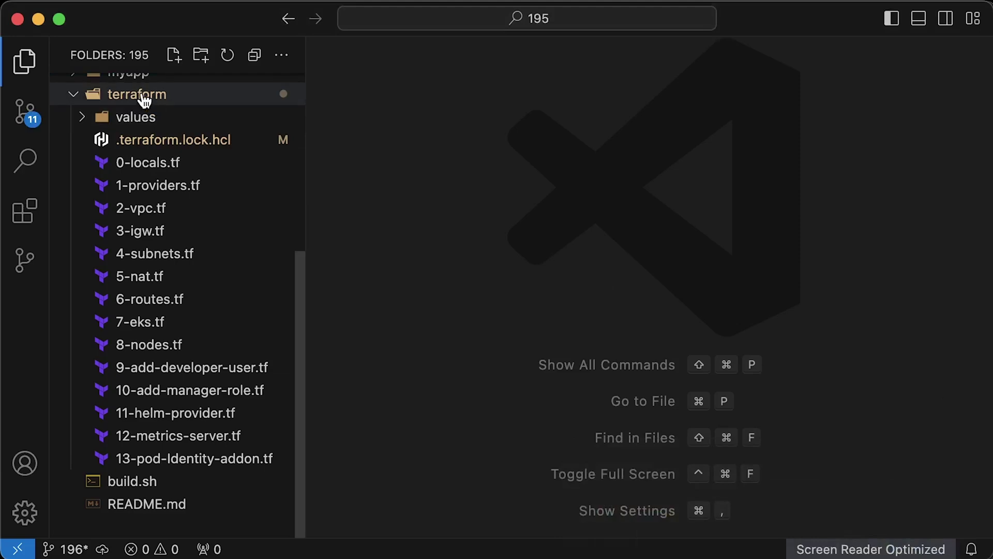
pyautogui.rightClick(145, 97)
# Step: Create and save an empty 14-cluster-autoscaler.tf in the terraform folder
pyautogui.click(189, 106)
pyautogui.write('14-cluster-autoscaler.tf')
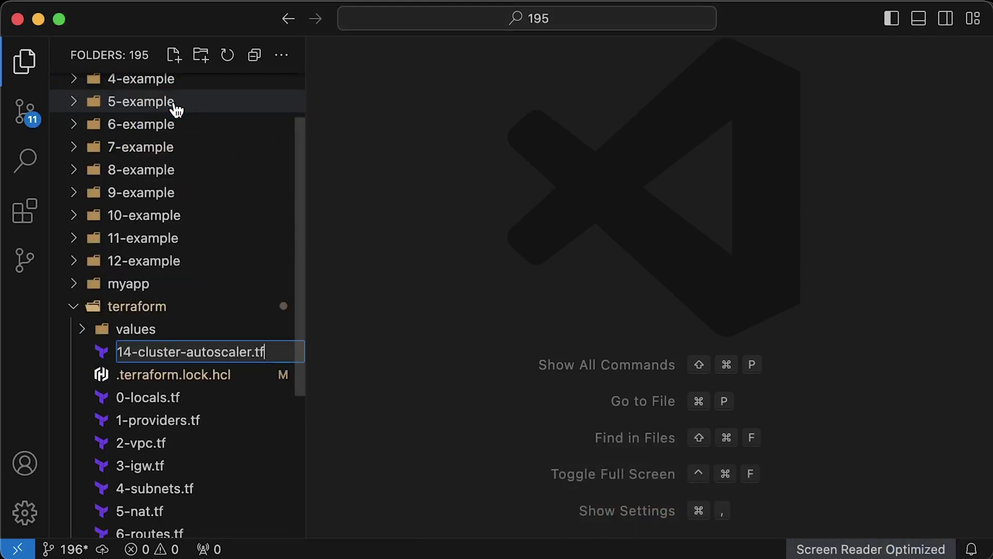
pyautogui.press('Return')
pyautogui.press('super+s')
pyautogui.press('super+b')
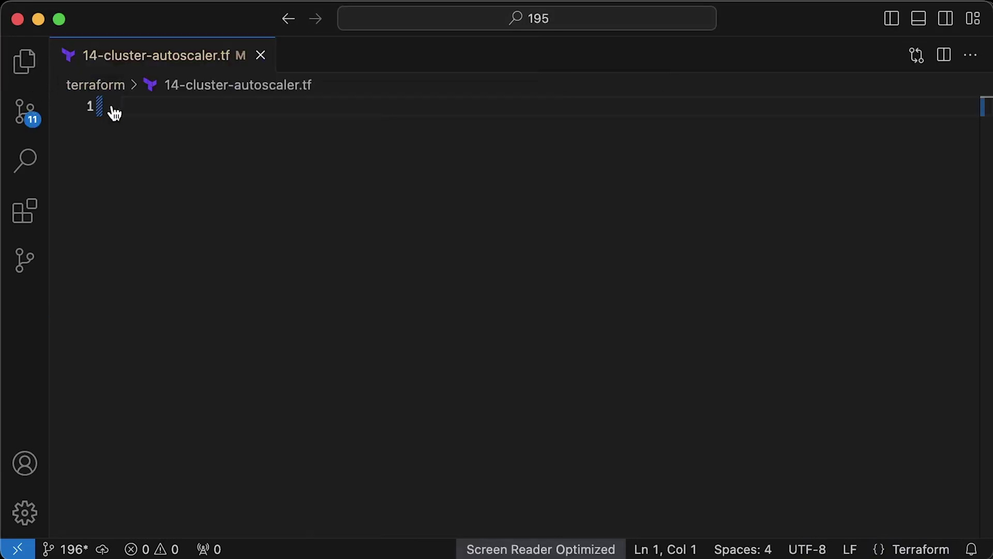
pyautogui.click(109, 106)
# Step: Add the autoscaler IAM role, IAM policy, policy attachment and pod identity association blocks
pyautogui.press('super+v')
pyautogui.press('Escape')
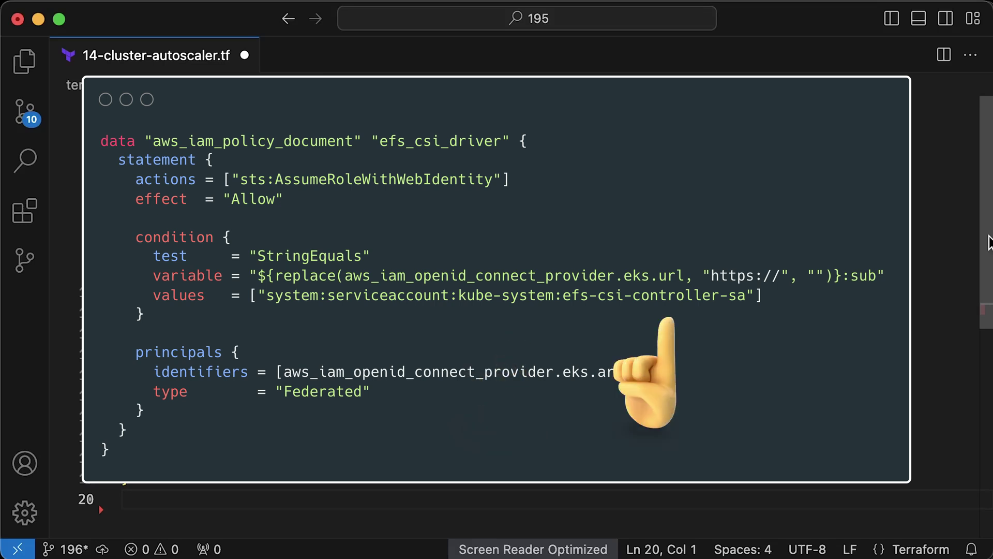
pyautogui.scroll(-5, 959, 310)
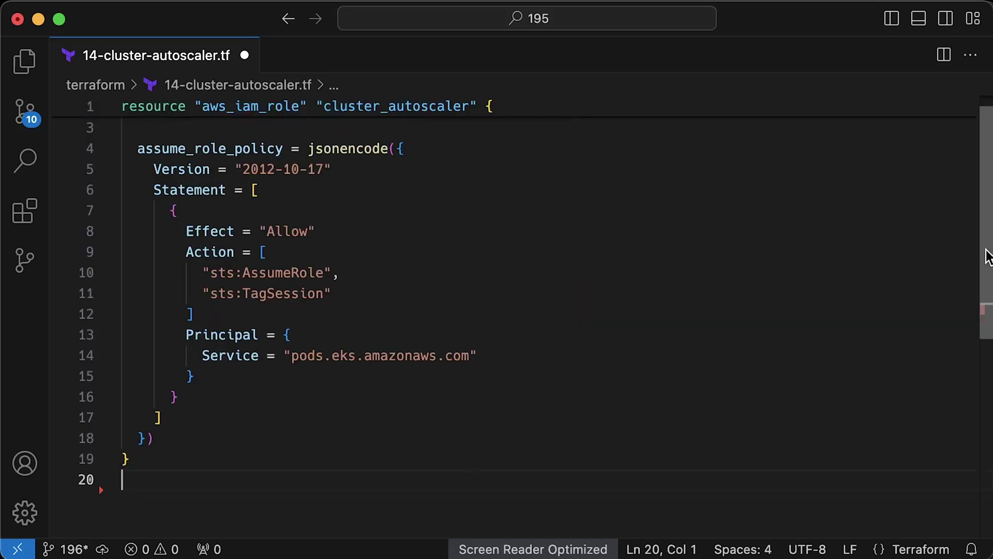
pyautogui.scroll(-5, 959, 350)
pyautogui.scroll(-3, 959, 392)
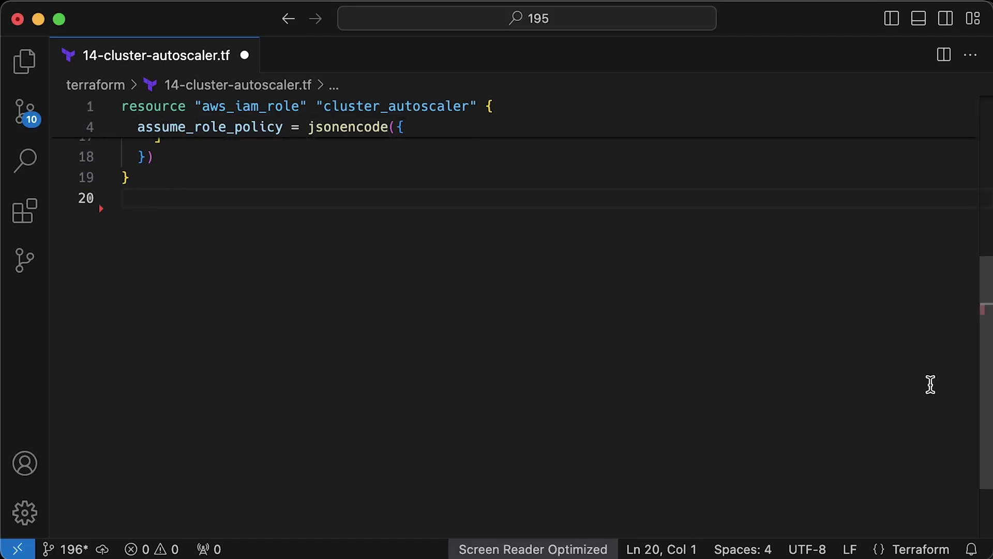
pyautogui.write('resource "aws_iam_policy" "cluster_autoscaler" {   name = "${aws_eks_cluster.eks.name}-cluster-autoscaler"    policy = jsonencode({     Version = "2012-10-17"     Statement = [       {         Effect = "Allow"         Action = [           "autoscaling:DescribeAutoScalingGroups",           "autoscaling:DescribeAutoScalingInstances",           "autoscaling:DescribeLaunchConfigurations",           "autoscaling:DescribeScalingActivities",           "autoscaling:DescribeTags",           "ec2:DescribeImages",           "ec2:DescribeInstanceTypes",           "ec2:DescribeLaunchTemplateVersions",           "ec2:GetInstanceTypesFromInstanceRequirements",           "eks:DescribeNodegroup"         ]         Resource = "*"       },       {         Effect = "Allow"         Action = [           "autoscaling:SetDesiredCapacity",           "autoscaling:TerminateInstanceInAutoScalingGroup"         ]         Resource = "*"       },     ]   }) }')
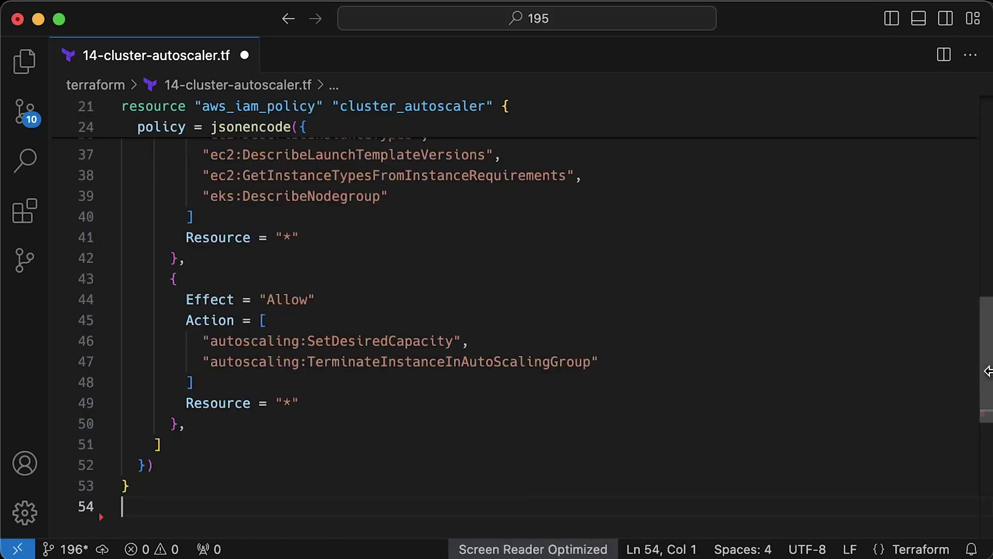
pyautogui.moveTo(987, 371); pyautogui.dragTo(983, 294)
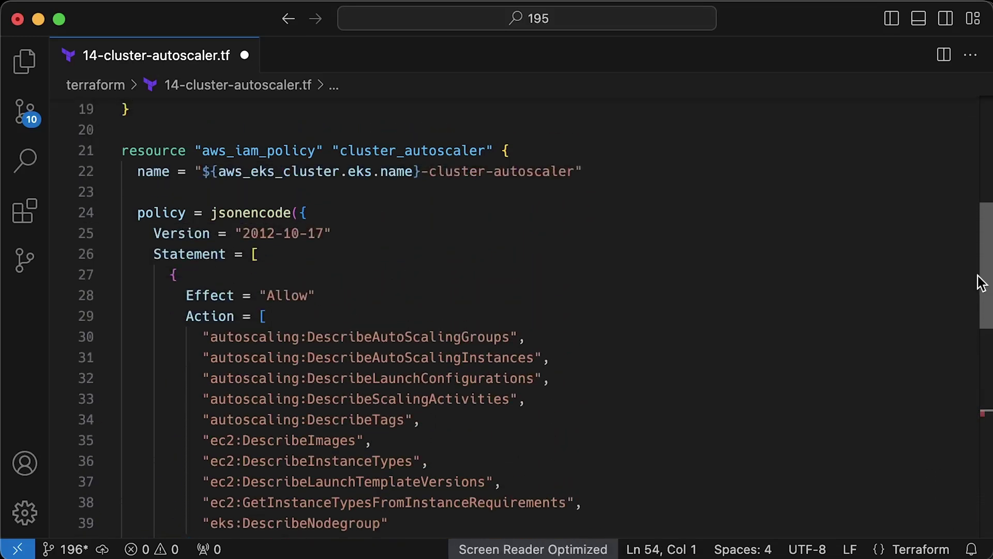
pyautogui.moveTo(981, 282); pyautogui.dragTo(978, 419)
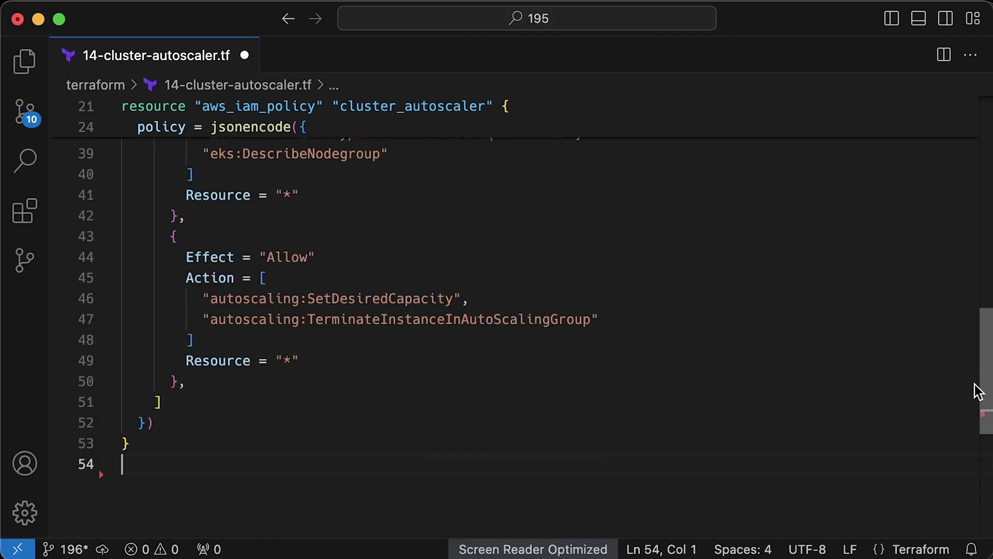
pyautogui.write('resource "aws_iam_role_policy_attachment" "cluster_autoscaler" {   policy_arn = aws_iam_policy.cluster_autoscaler.arn   role       = aws_iam_role.cluster_autoscaler.name }')
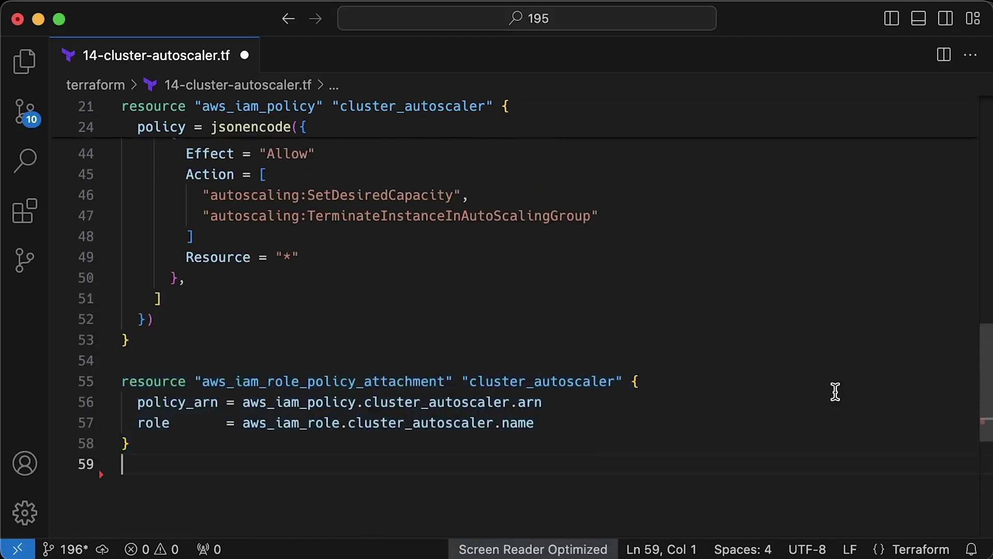
pyautogui.scroll(-3, 836, 392)
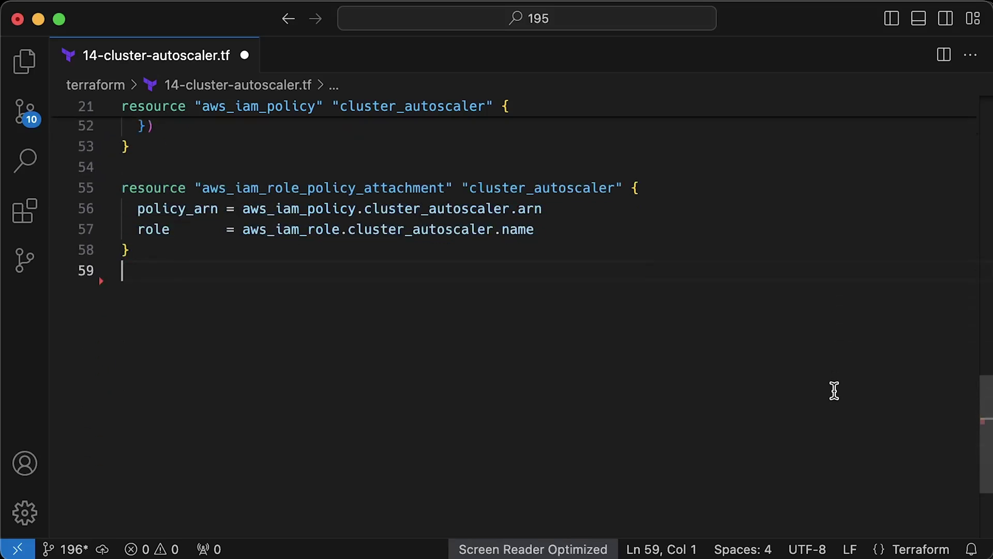
pyautogui.write('resource "aws_eks_pod_identity_association" "cluster_autoscaler" {   cluster_name    = aws_eks_cluster.eks.name   namespace       = "kube-system"   service_account = "cluster-autoscaler"   role_arn        = aws_iam_role.cluster_autoscaler.arn }')
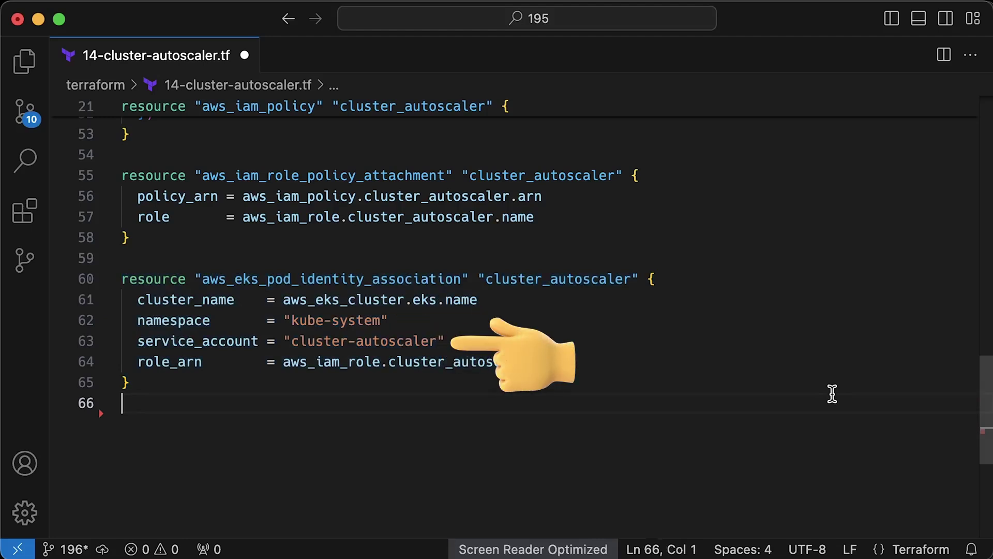
pyautogui.scroll(-3, 832, 394)
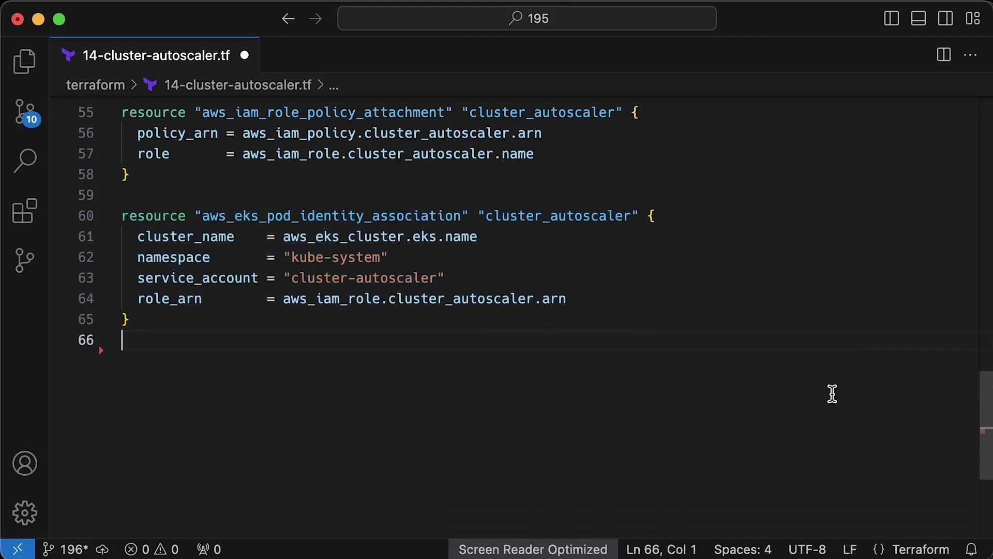
# Step: Add the cluster_autoscaler helm_release block to 14-cluster-autoscaler.tf
pyautogui.press('super+v')
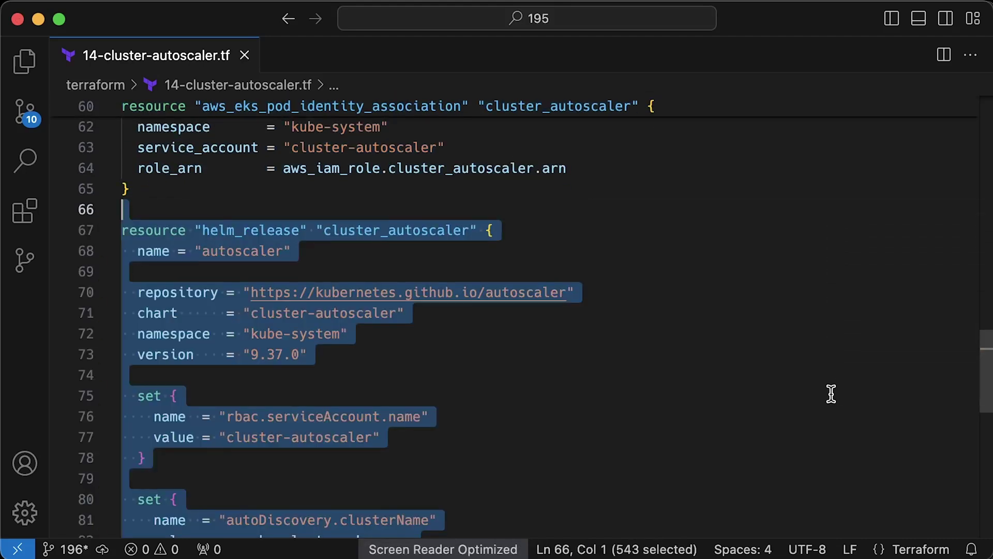
pyautogui.moveTo(986, 388); pyautogui.dragTo(986, 404)
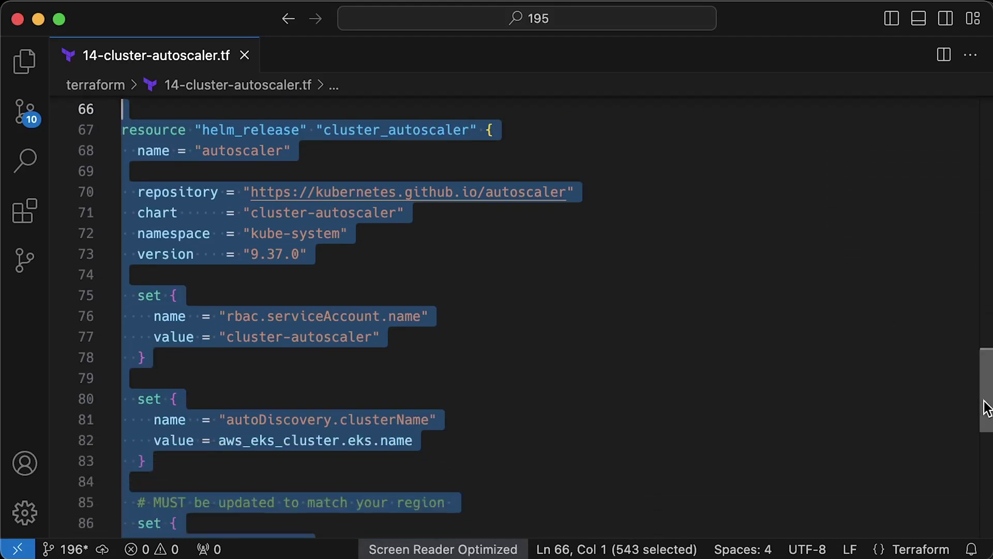
pyautogui.click(409, 254)
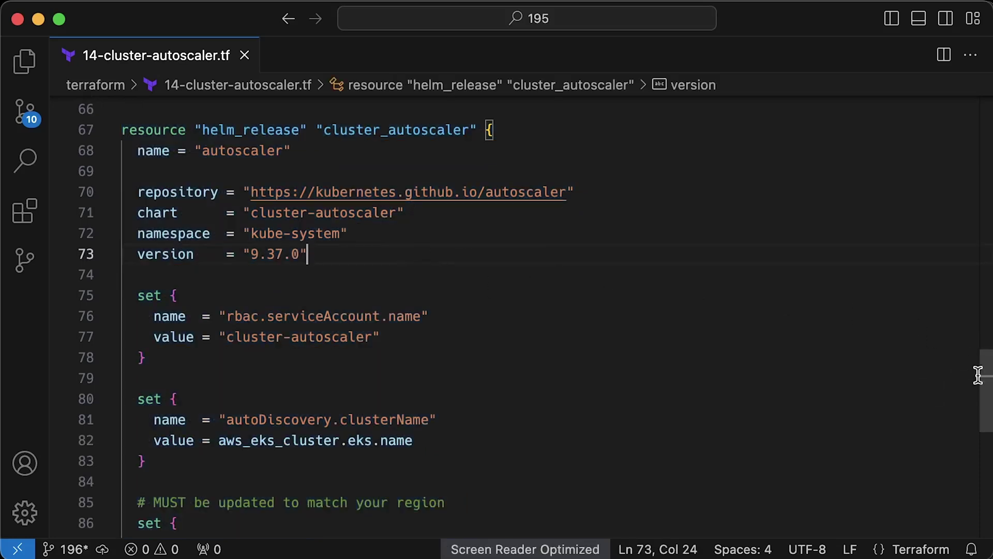
pyautogui.moveTo(985, 385); pyautogui.dragTo(984, 419)
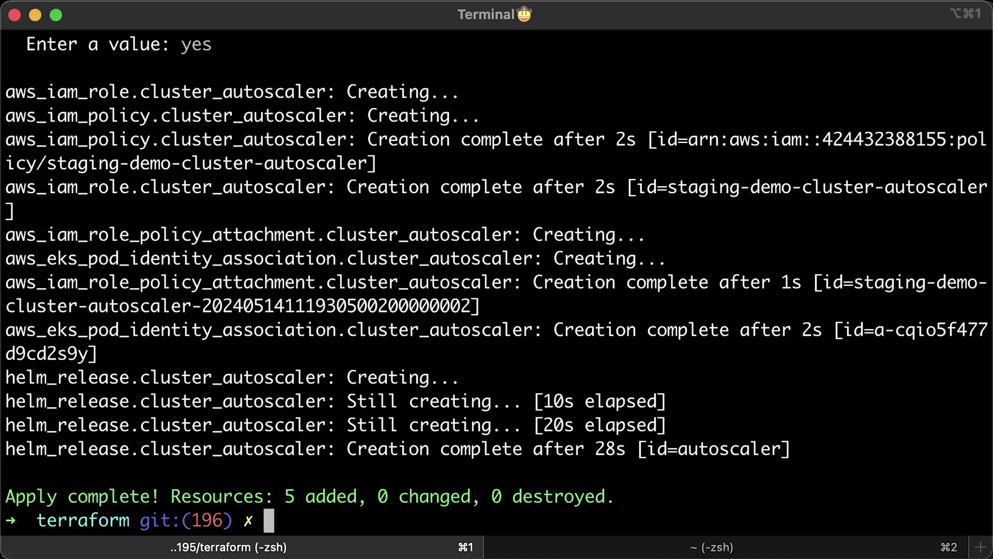
# Step: Check the autoscaler pod in kube-system, follow its logs, and expand 4-example
pyautogui.press('super+2')
pyautogui.write('kubectl get pods -n kube-system')
pyautogui.press('Return')
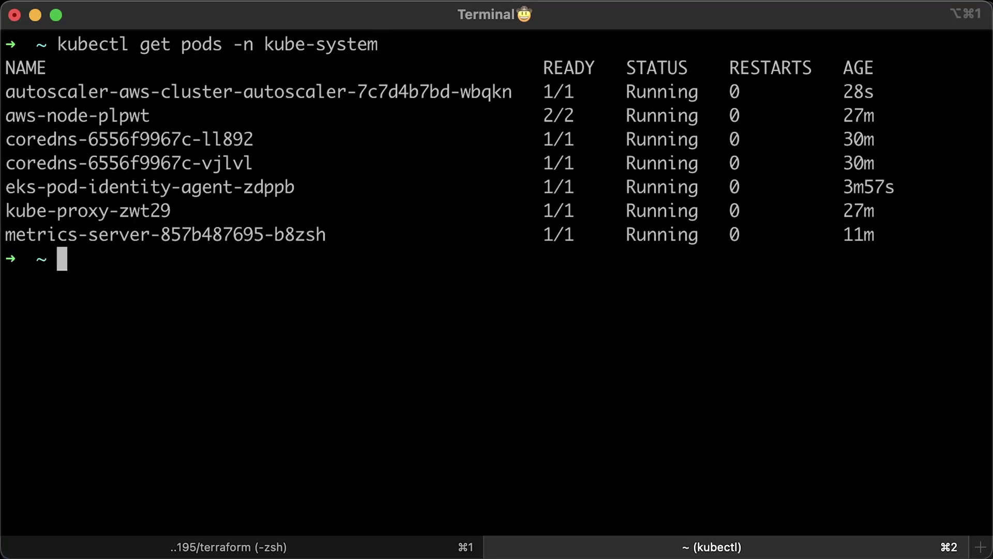
pyautogui.hotkey('ctrl', 'l')
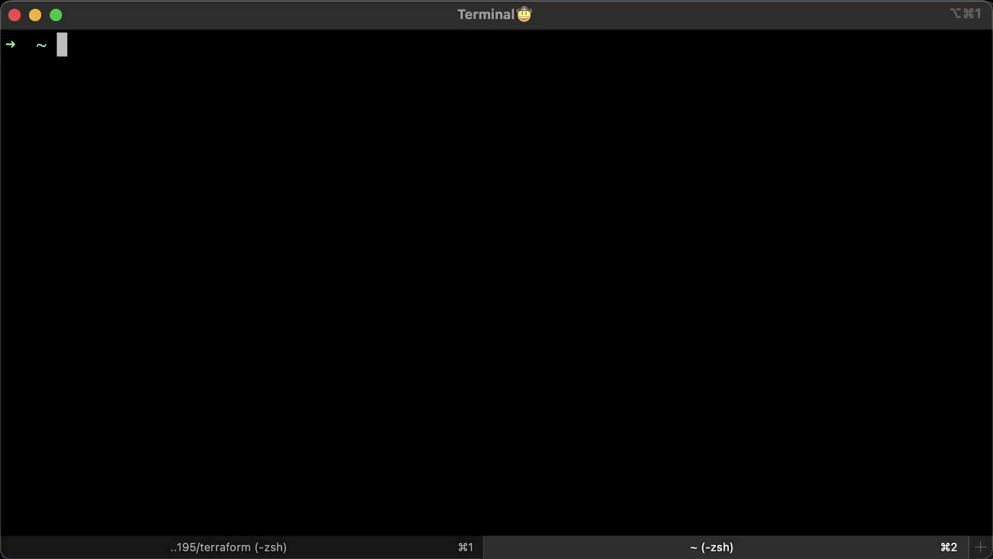
pyautogui.write('kubectl logs -l app.kubernetes.io/instance=autoscaler -f -n kube-system')
pyautogui.press('Return')
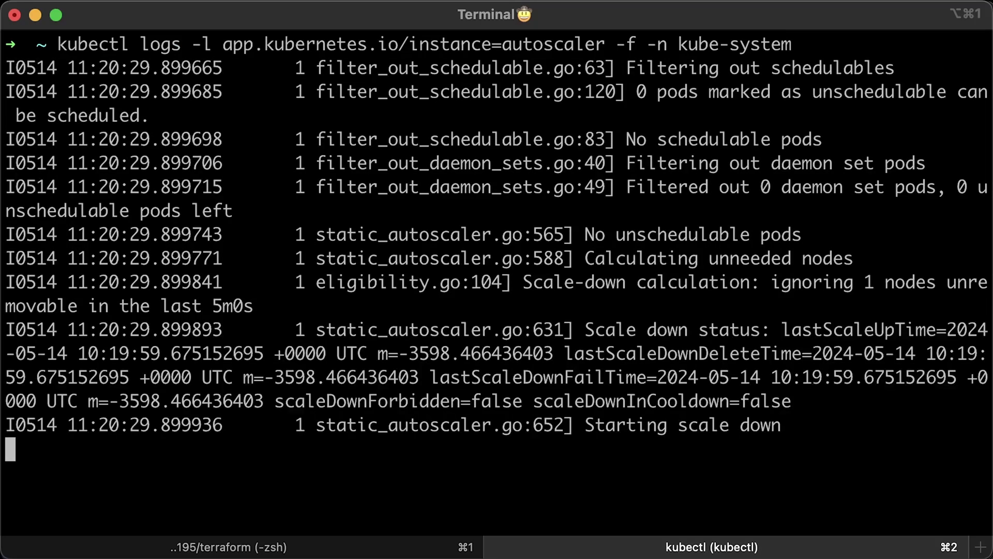
pyautogui.press('Return')
pyautogui.press('Return')
pyautogui.press('Return')
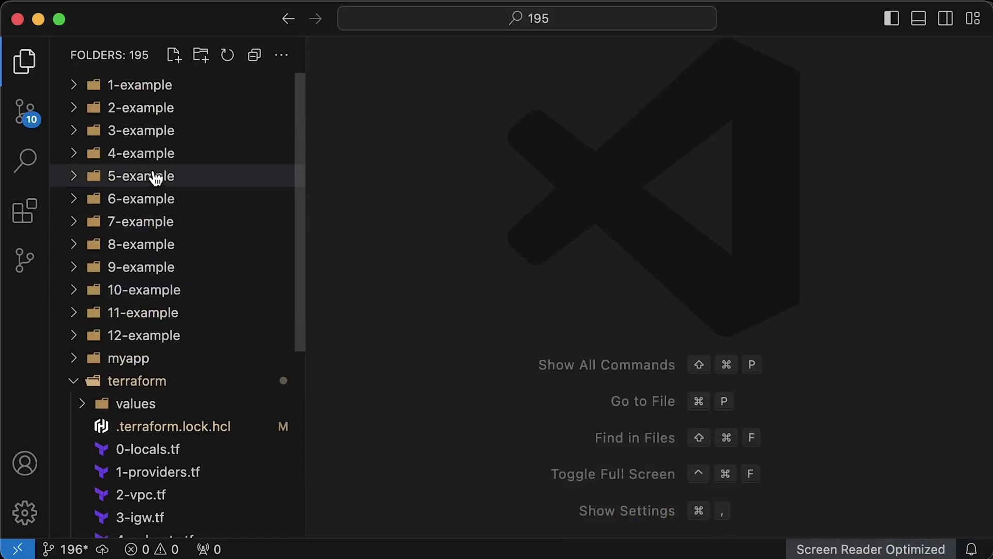
pyautogui.click(142, 154)
pyautogui.click(155, 179)
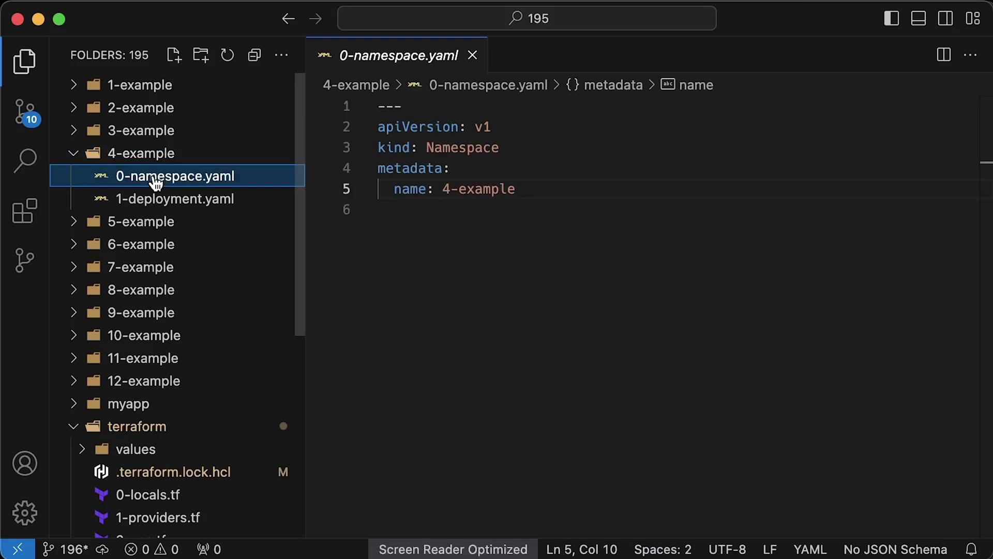
pyautogui.click(163, 200)
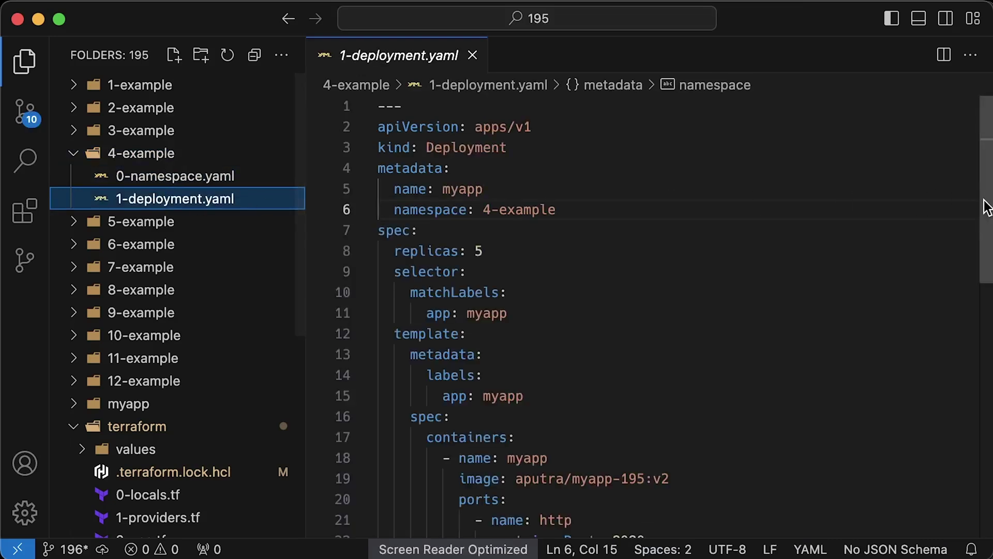
pyautogui.moveTo(984, 206); pyautogui.dragTo(979, 289)
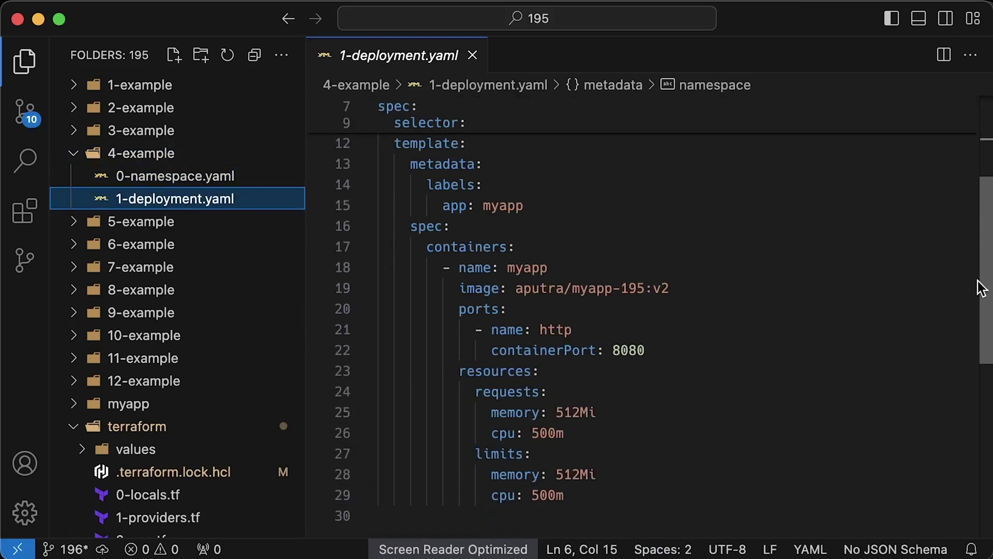
pyautogui.moveTo(981, 287); pyautogui.dragTo(981, 194)
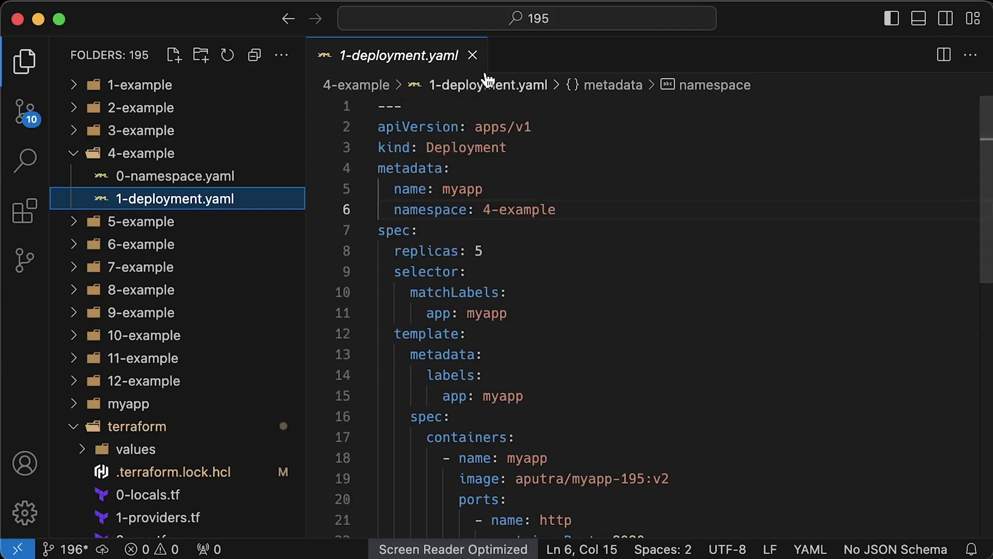
pyautogui.click(475, 56)
pyautogui.click(142, 153)
# Step: Watch the cluster nodes with watch -t kubectl get nodes and split the terminal pane
pyautogui.press('super+Tab')
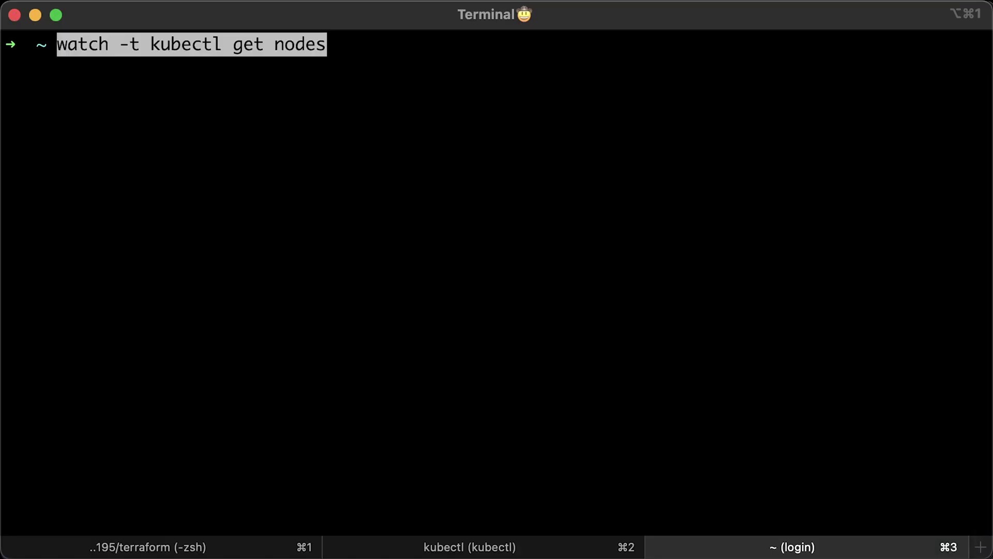
pyautogui.press('Return')
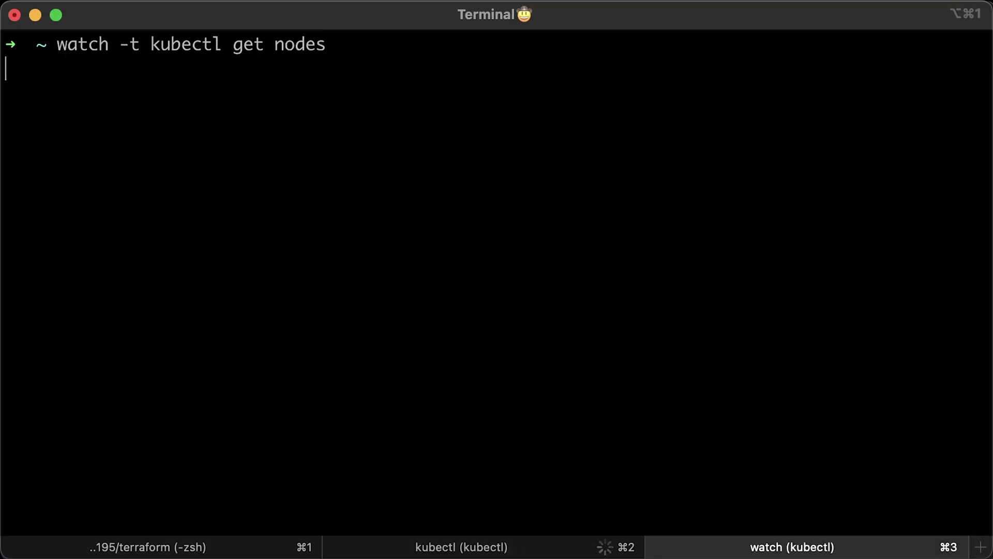
pyautogui.rightClick(461, 154)
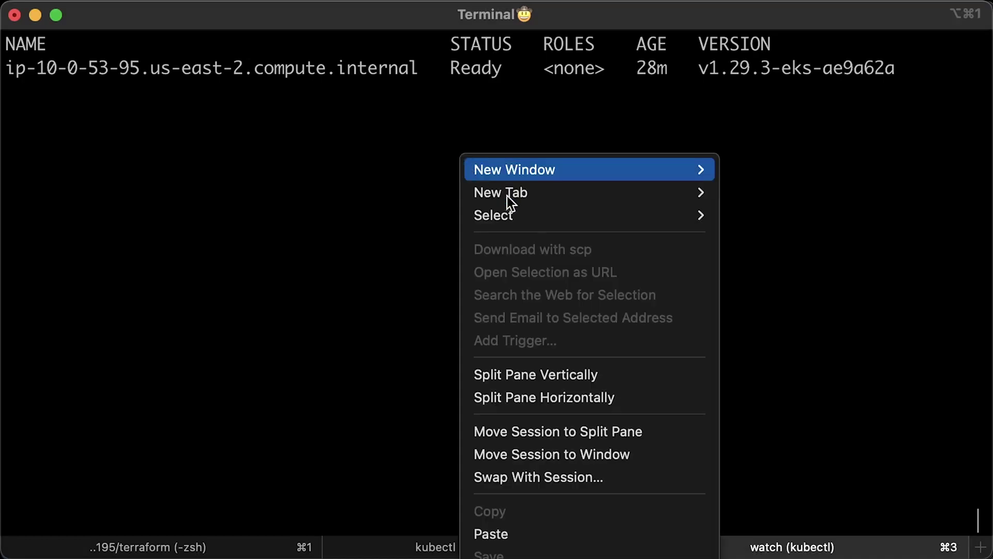
pyautogui.click(575, 398)
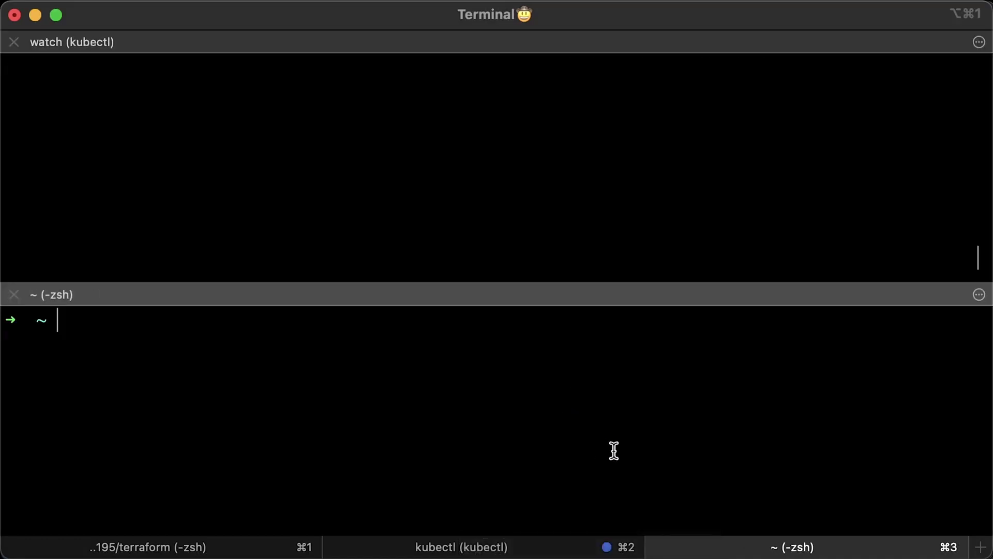
# Step: Watch the 4-example pods, add a third pane, and stage kubectl apply -f 4-example
pyautogui.write('watch -t kubectl get pods -n 4-example')
pyautogui.press('Return')
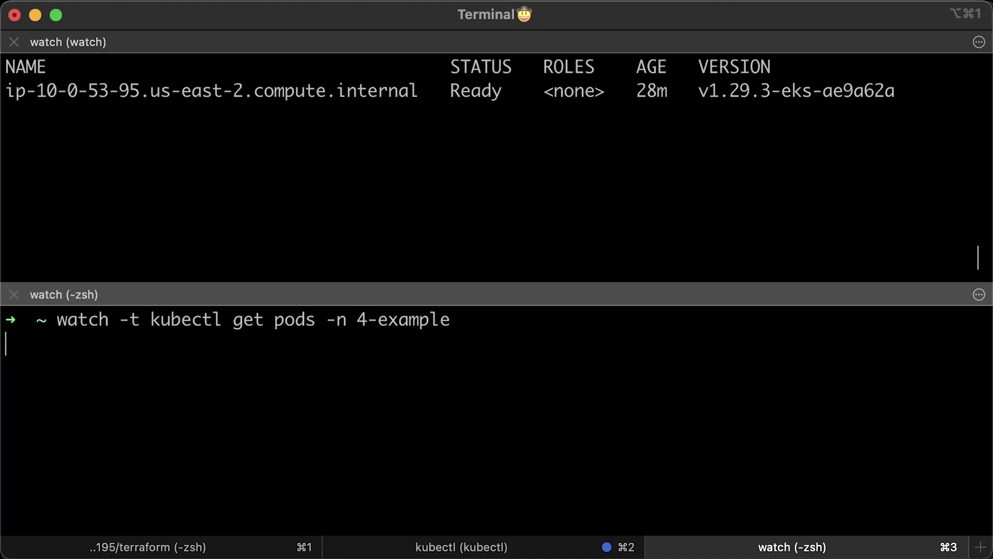
pyautogui.rightClick(576, 371)
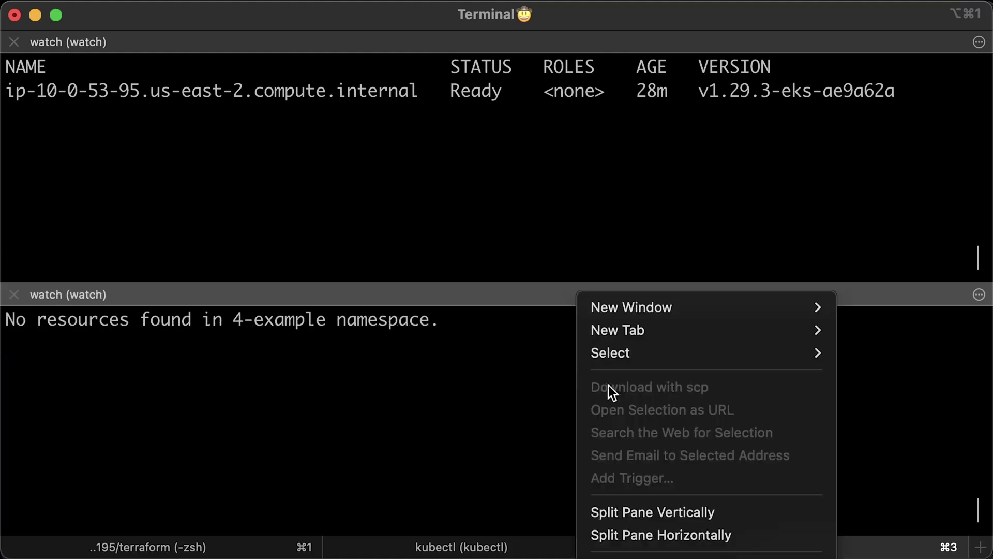
pyautogui.click(662, 535)
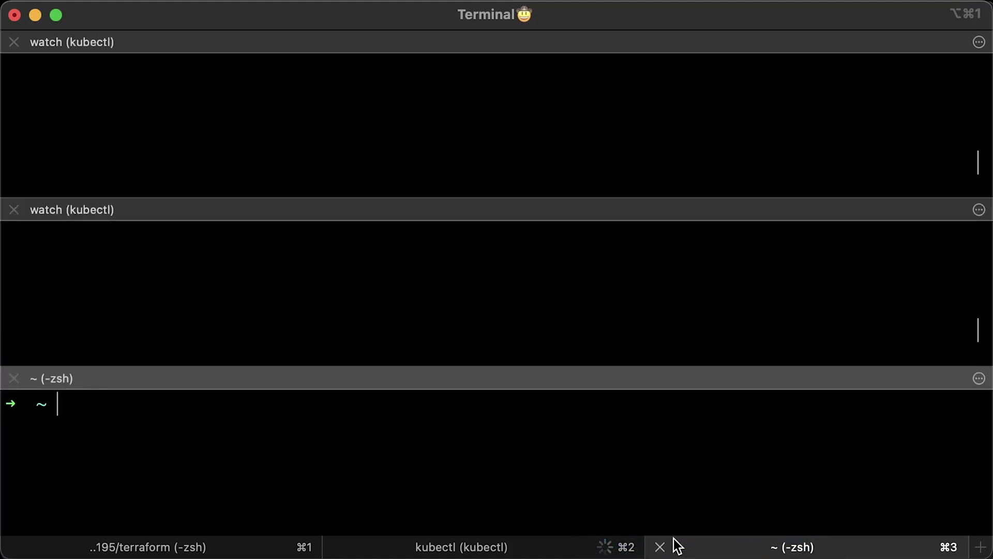
pyautogui.write('kubectl apply -f 4-example')
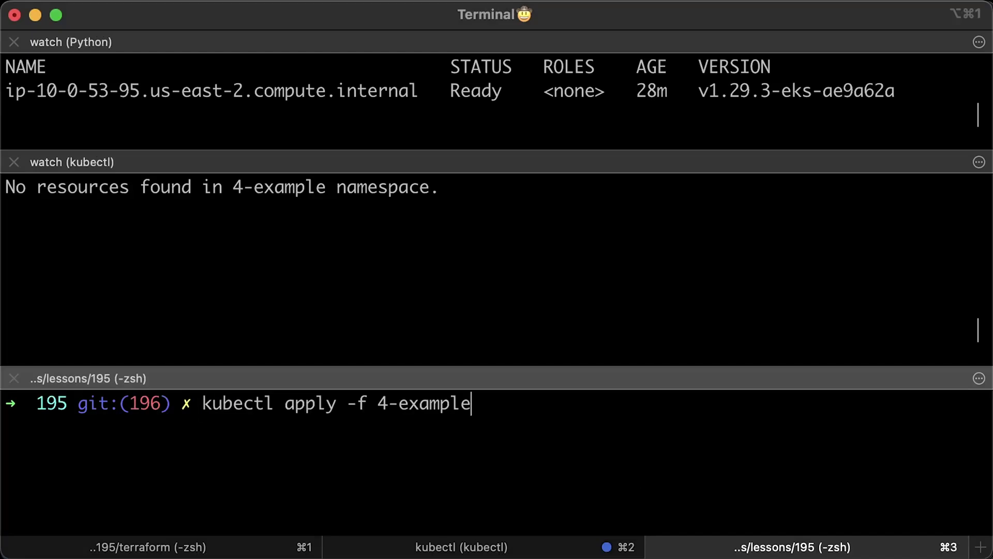
# Step: Deploy 4-example and switch between the autoscaler logs and the node and pod watchers
pyautogui.press('Return')
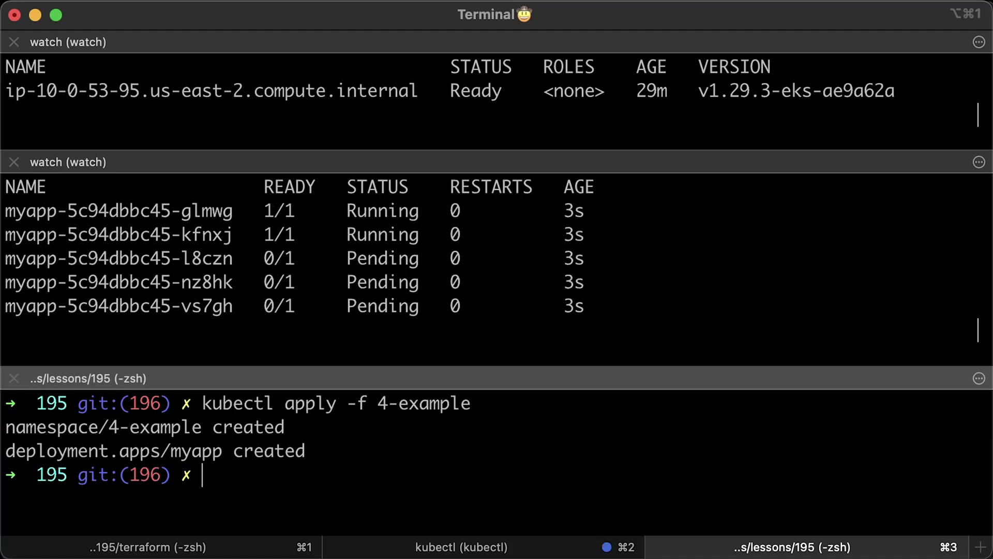
pyautogui.press('super+2')
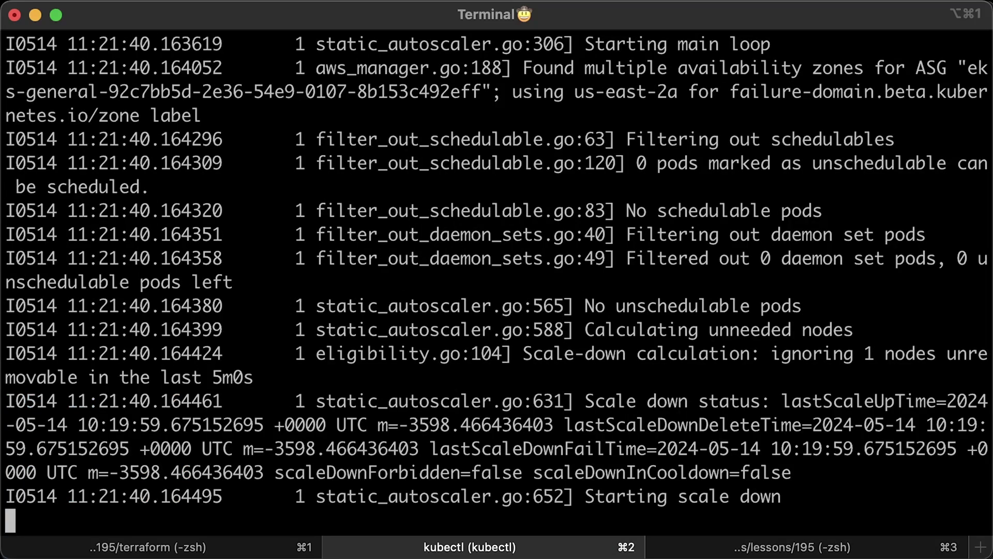
pyautogui.press('super+3')
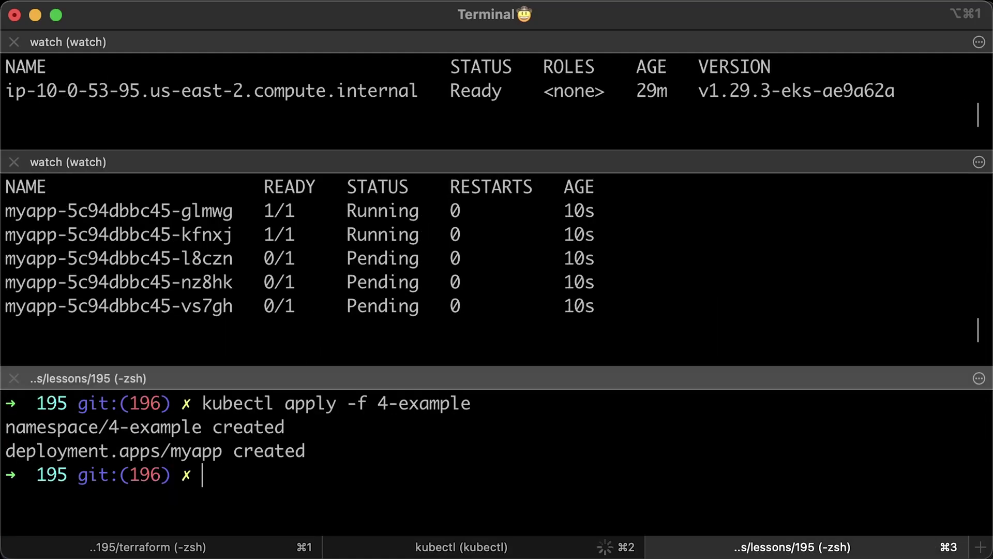
pyautogui.press('super+2')
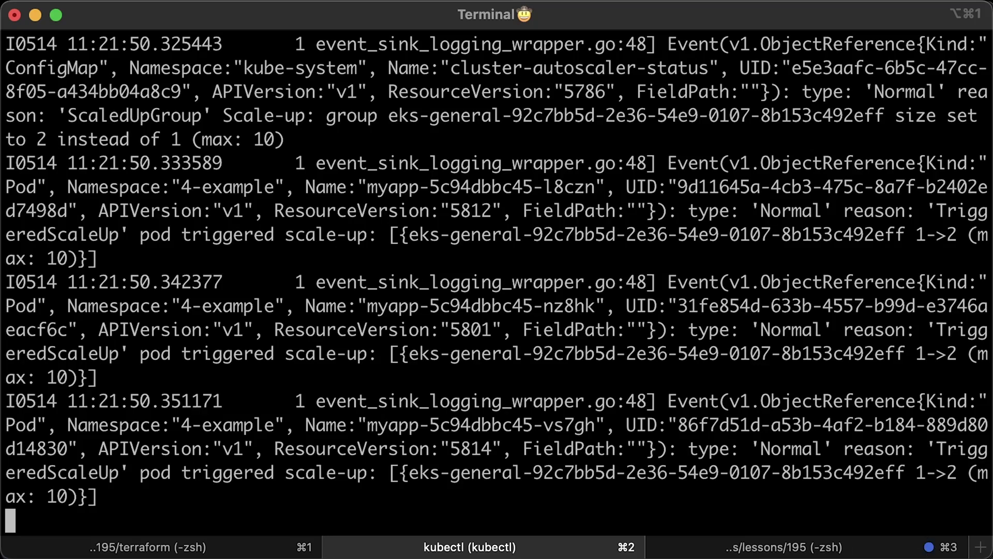
pyautogui.press('super+3')
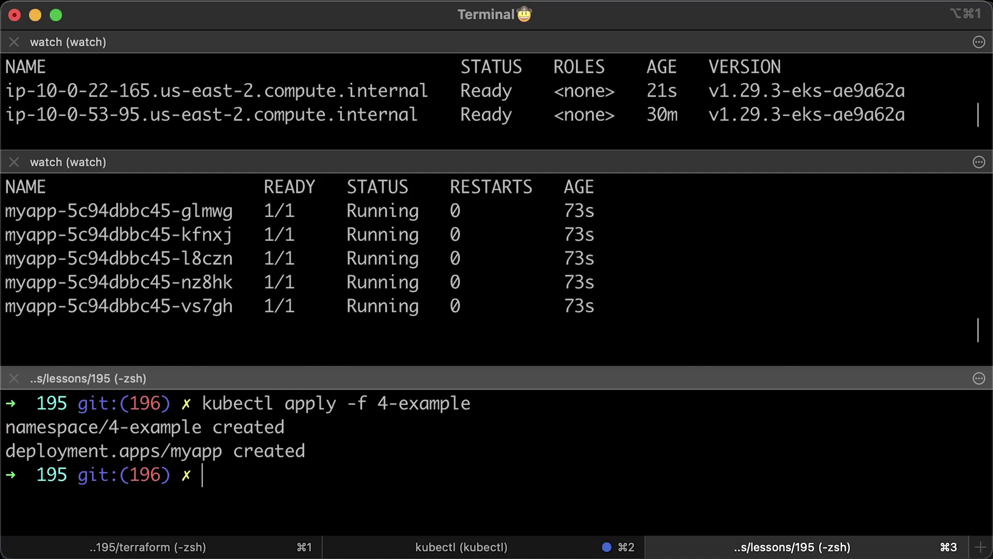
pyautogui.write('kubectl delete ns 4-example')
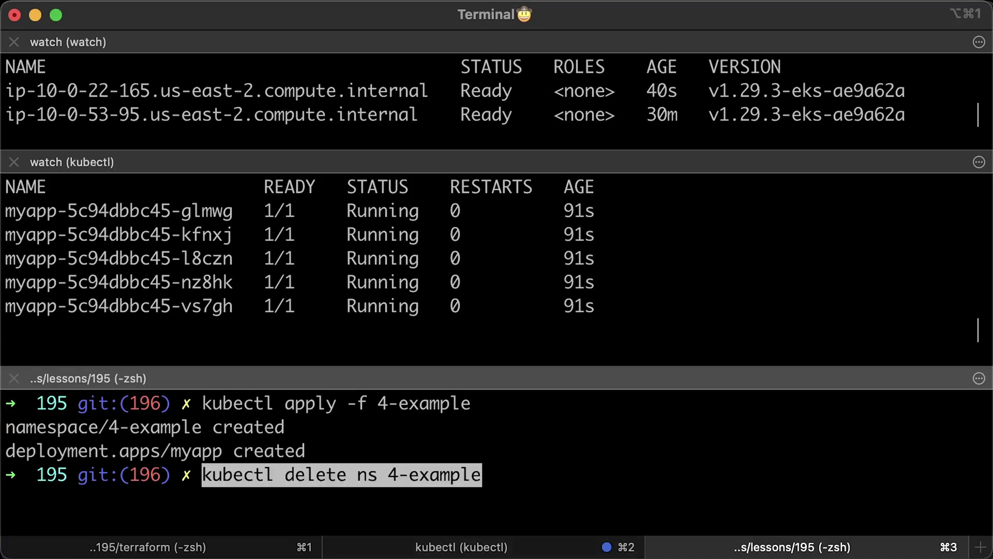
# Step: Run kubectl delete ns 4-example to remove the test namespace
pyautogui.press('Return')
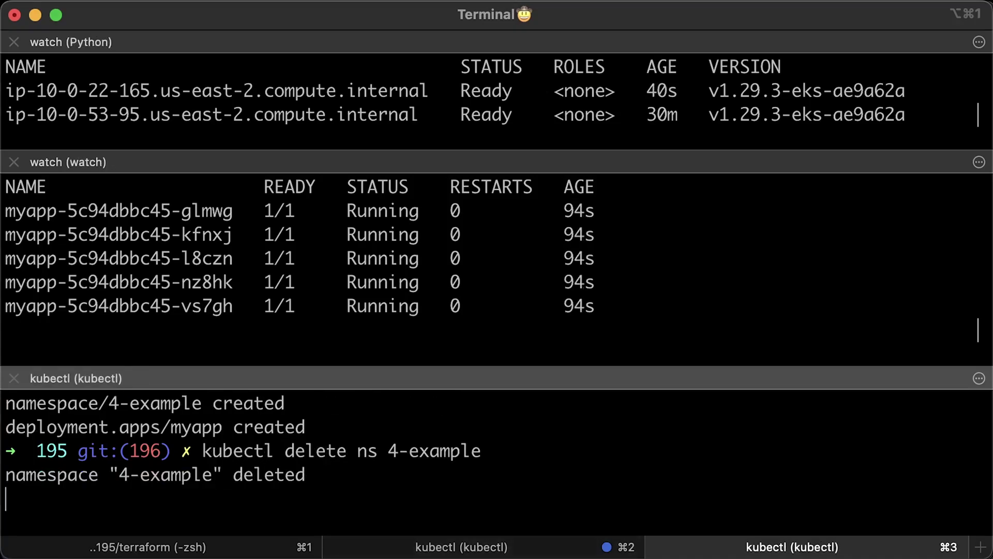